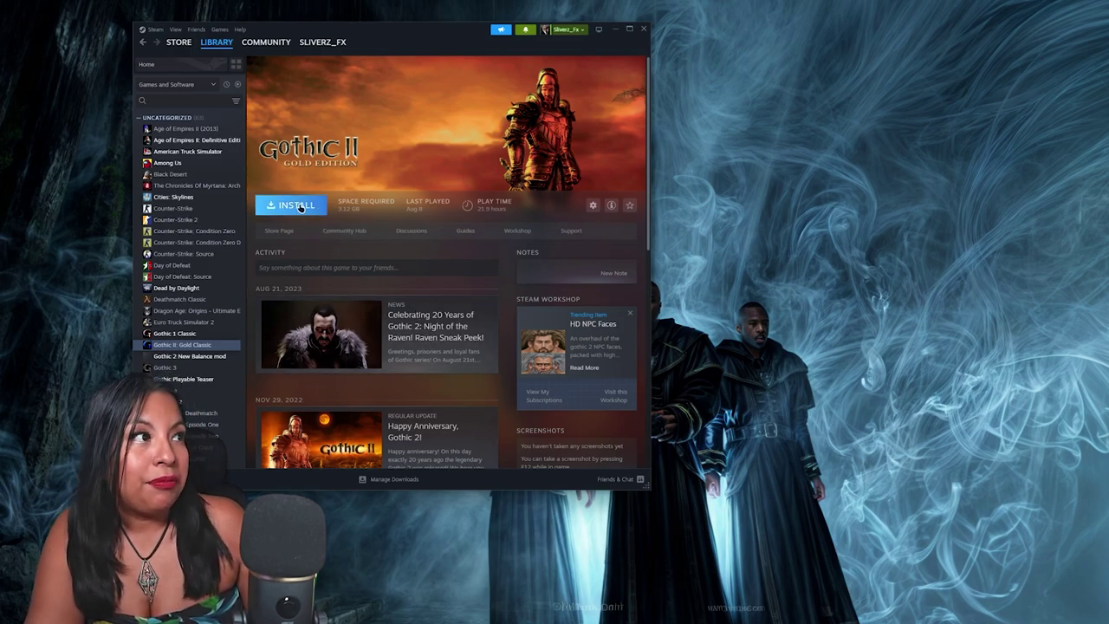
- Install Gothic II: Gold Classic to the New Volume (D:) drive with a desktop shortcut
click(297, 205)
click(357, 289)
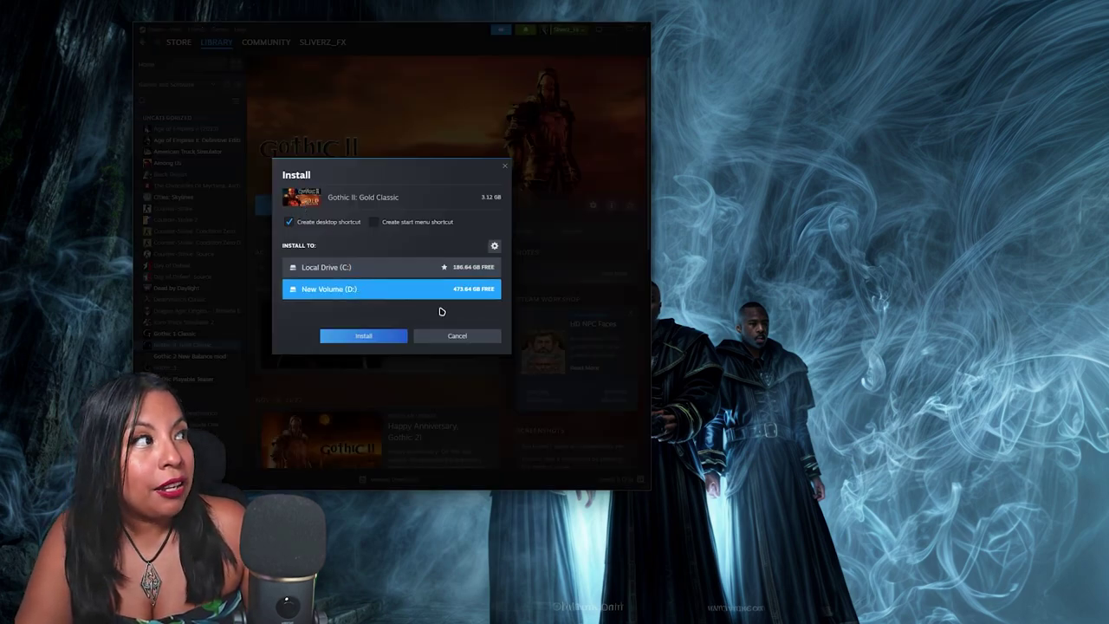
click(376, 337)
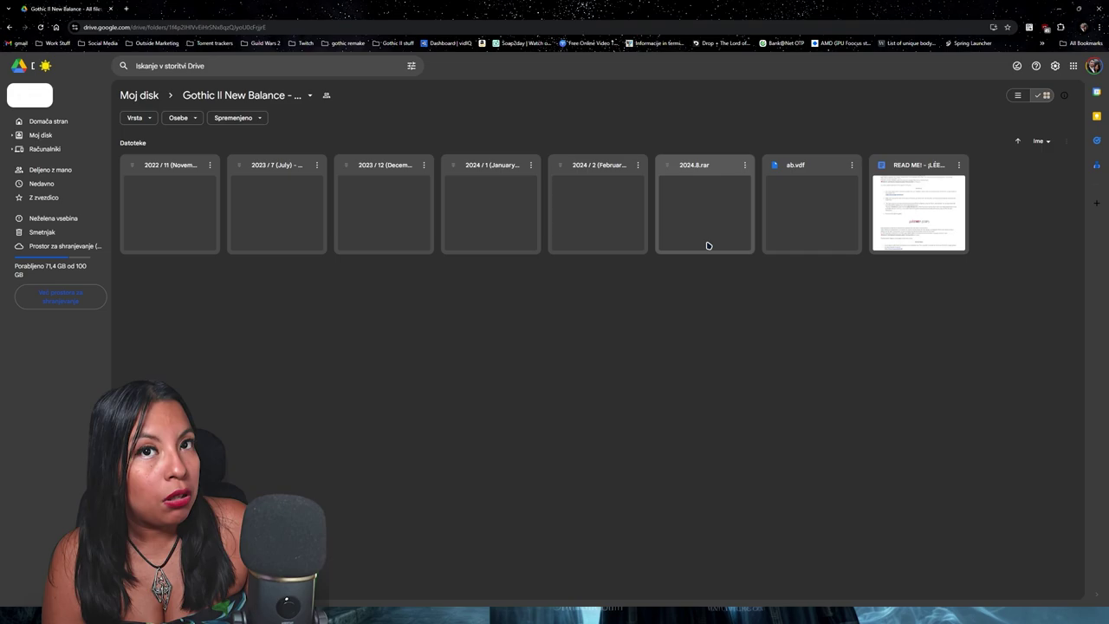
- Switch to Google Drive and look at the file options for 2024.8.rar in the Gothic II New Balance folder
right_click(729, 197)
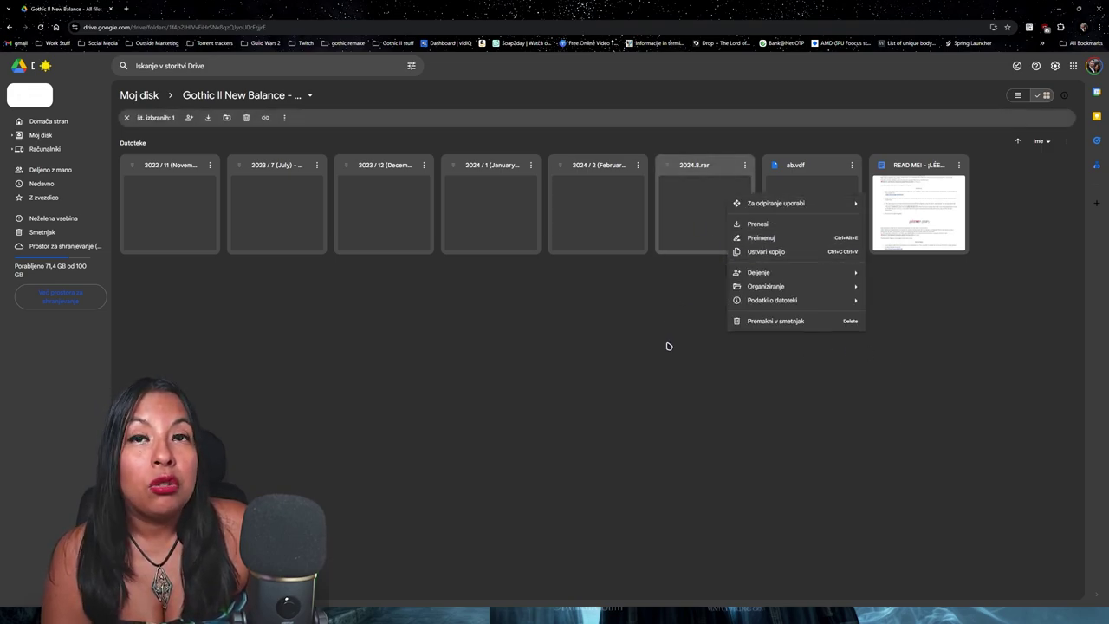
click(771, 377)
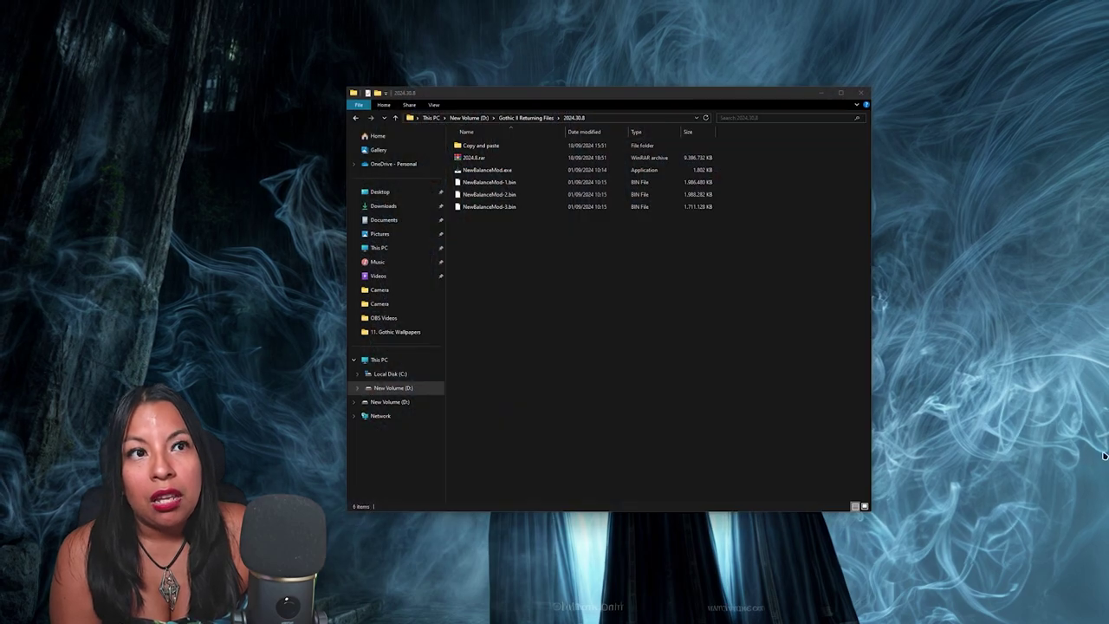
- Examine the contents of 2024.8.rar in File Explorer's 2024.30.8 folder, including its NewBalanceMod files and the Copy and paste folder, and close the archive
click(470, 158)
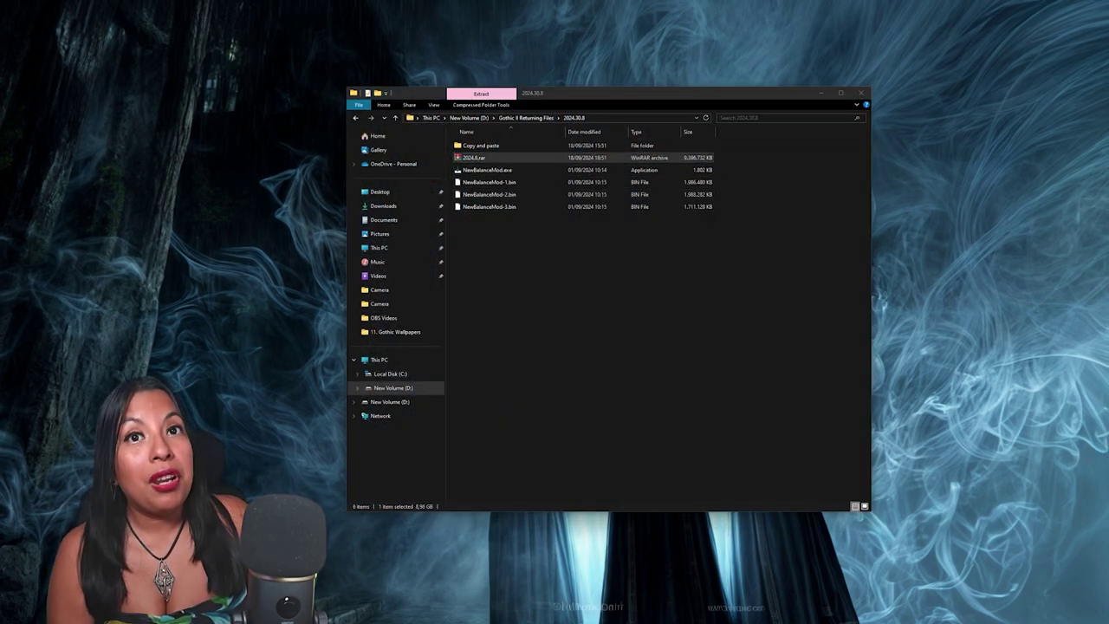
key(Return)
drag(553, 198, 553, 253)
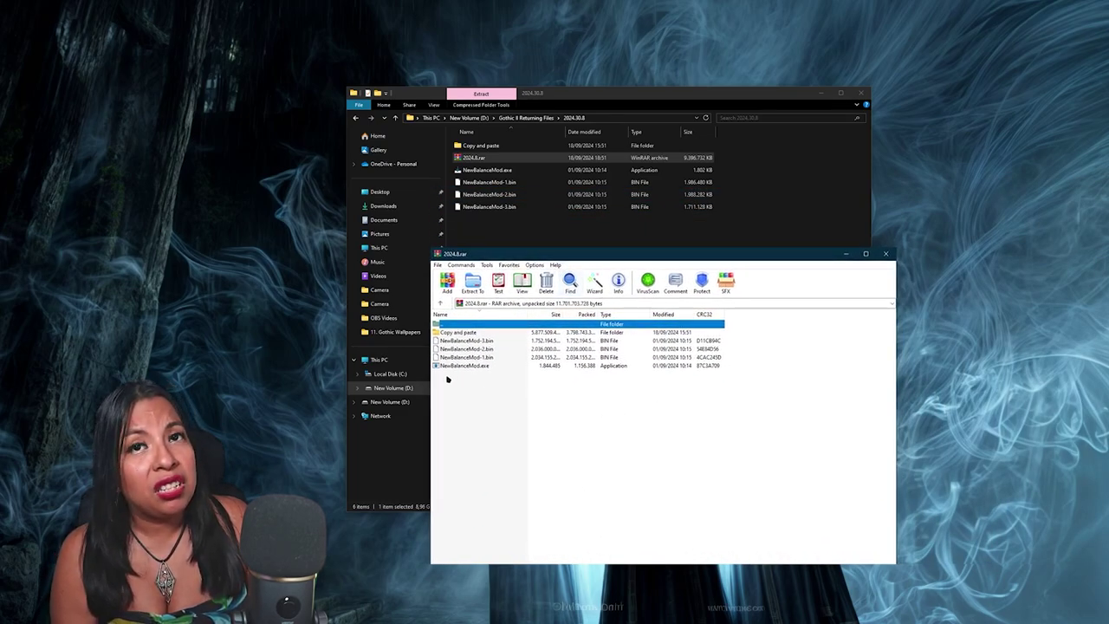
drag(457, 379, 457, 343)
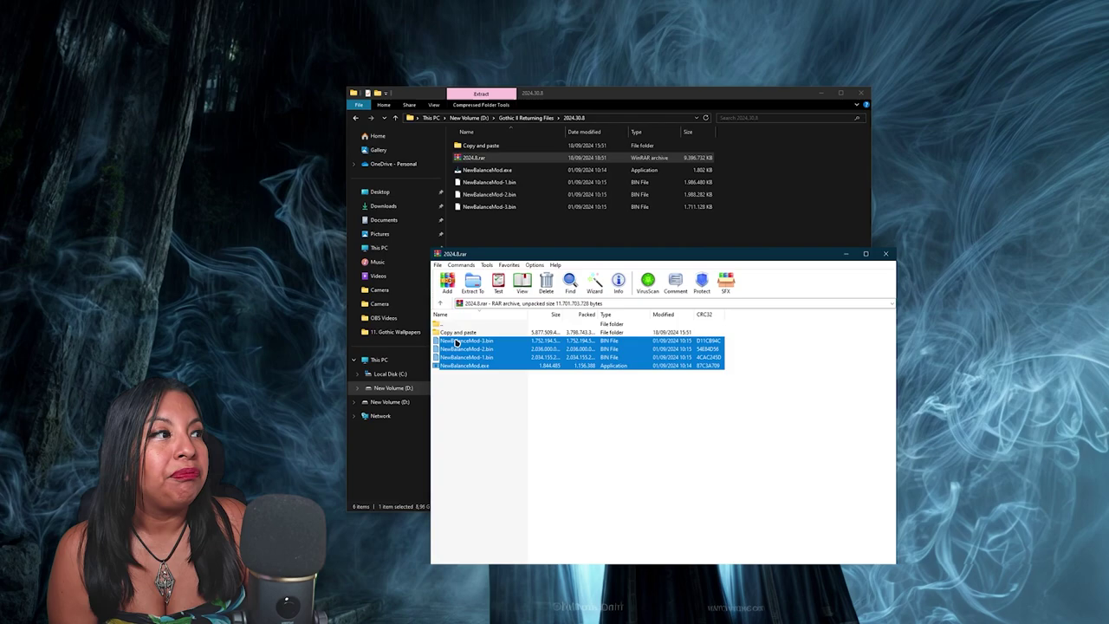
click(488, 407)
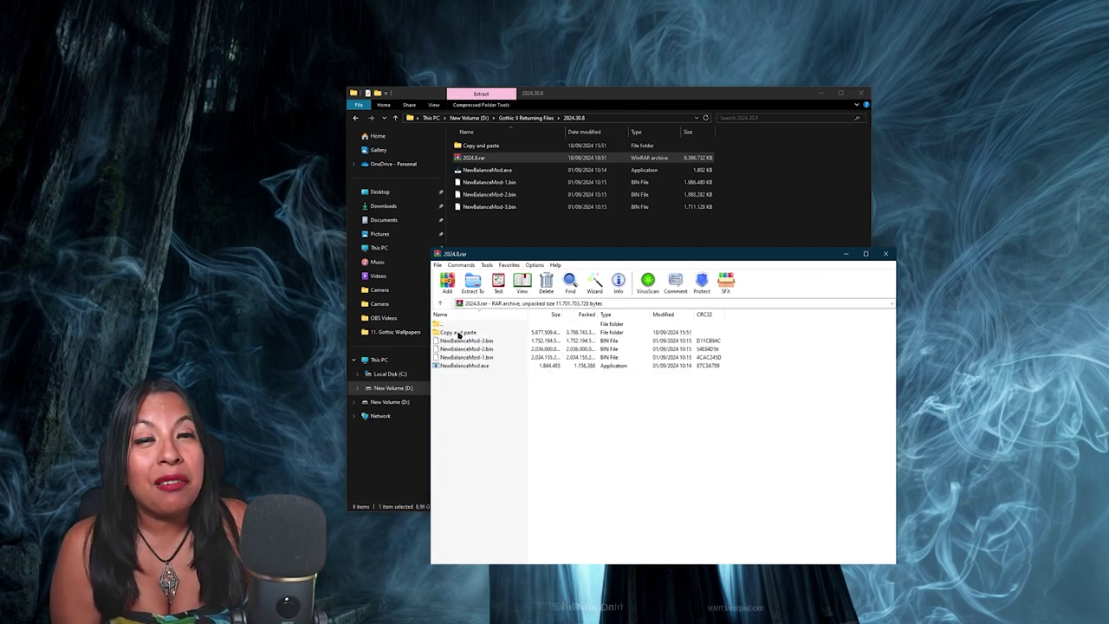
click(459, 335)
click(563, 437)
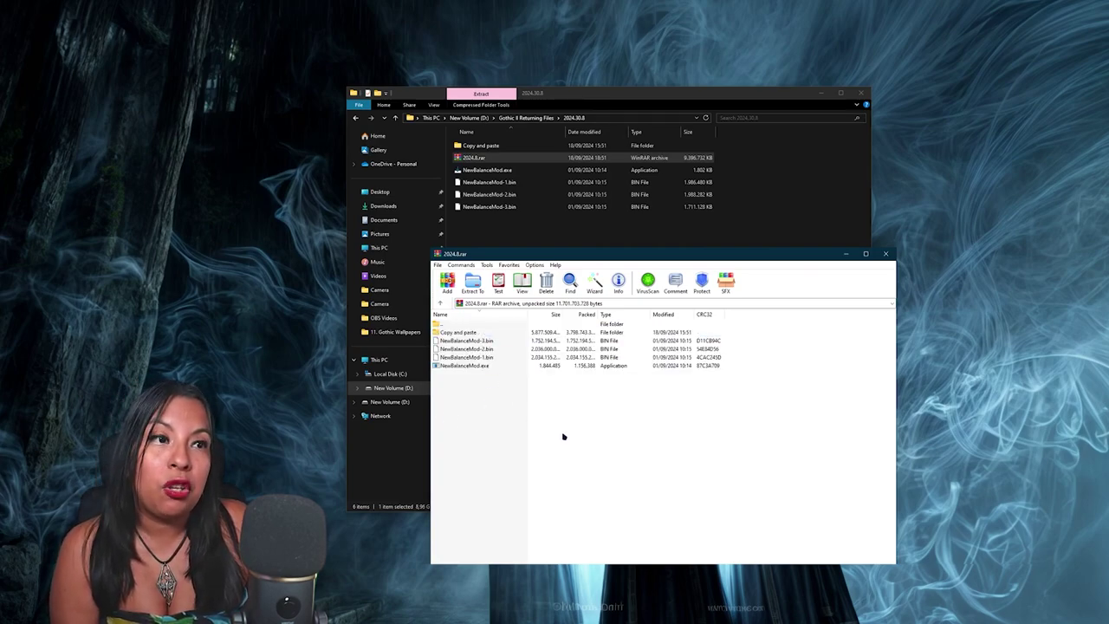
double_click(460, 333)
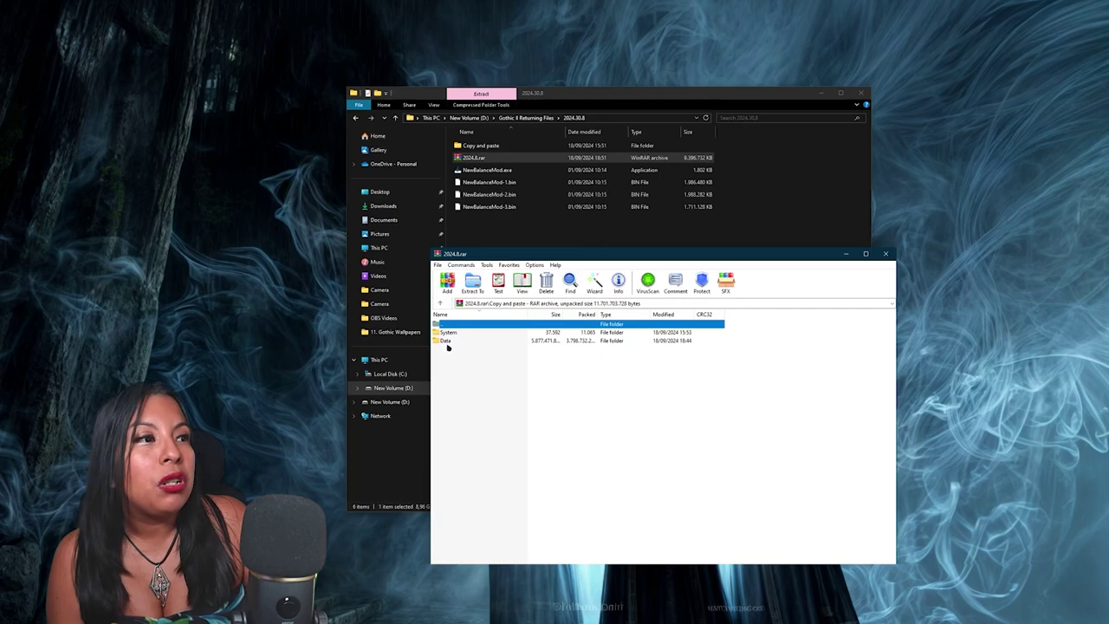
double_click(454, 325)
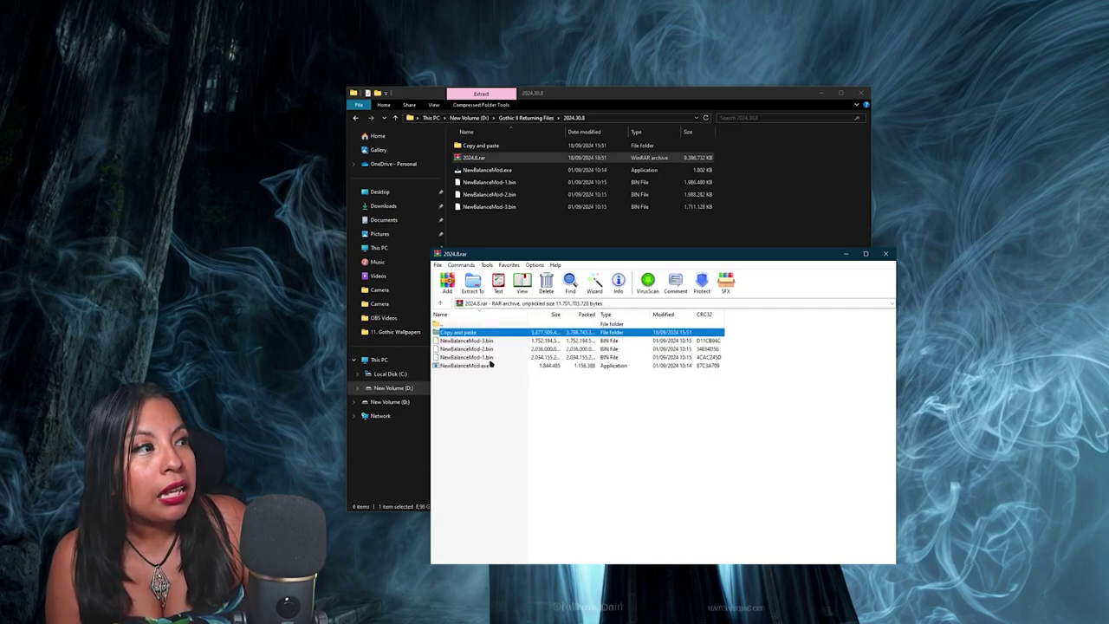
click(885, 253)
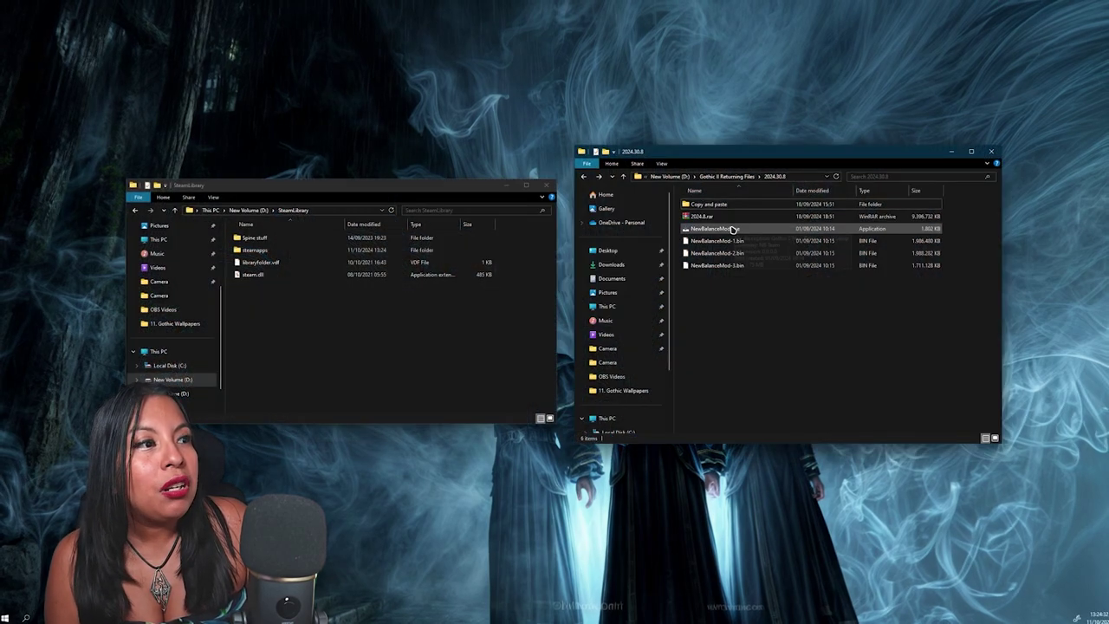
- Run NewBalanceMod.exe from the 2024.30.8 folder and choose English as the setup language
click(736, 229)
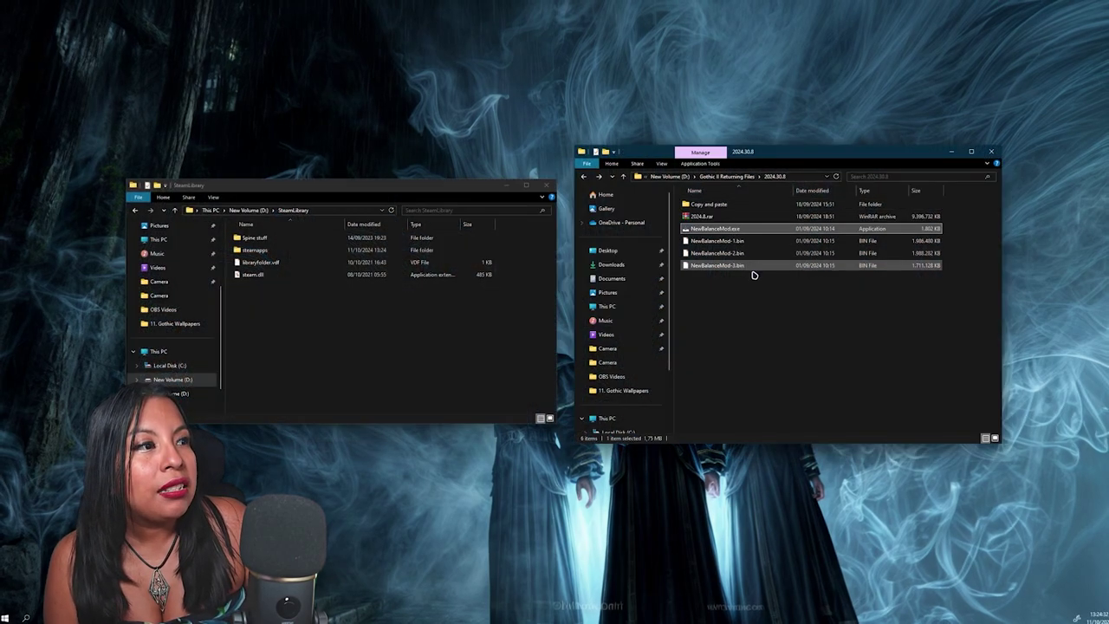
double_click(745, 229)
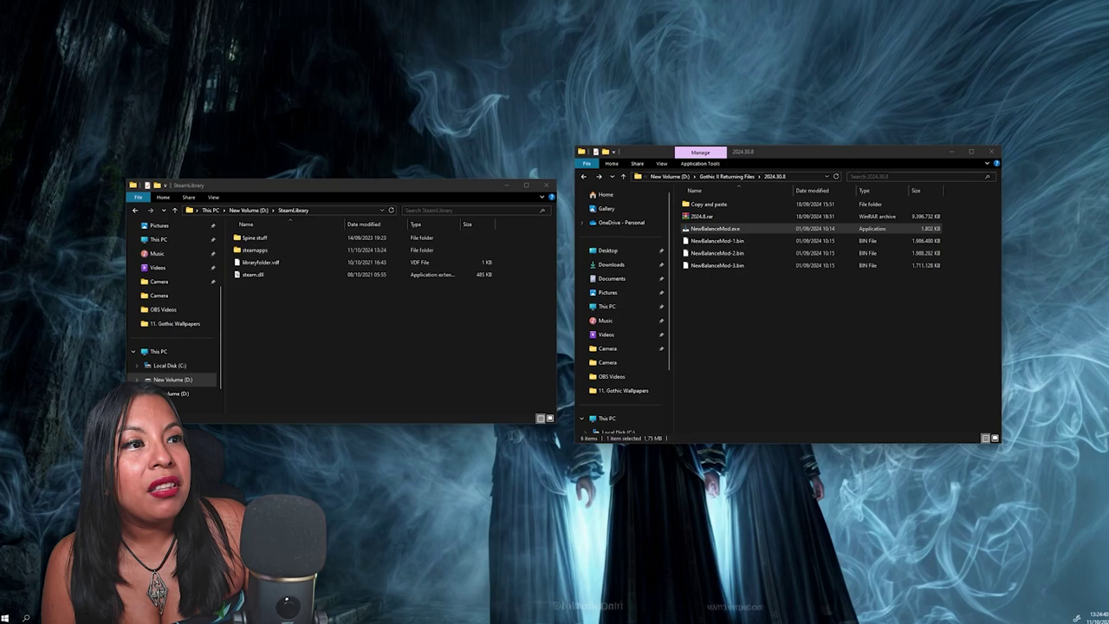
drag(919, 246, 484, 92)
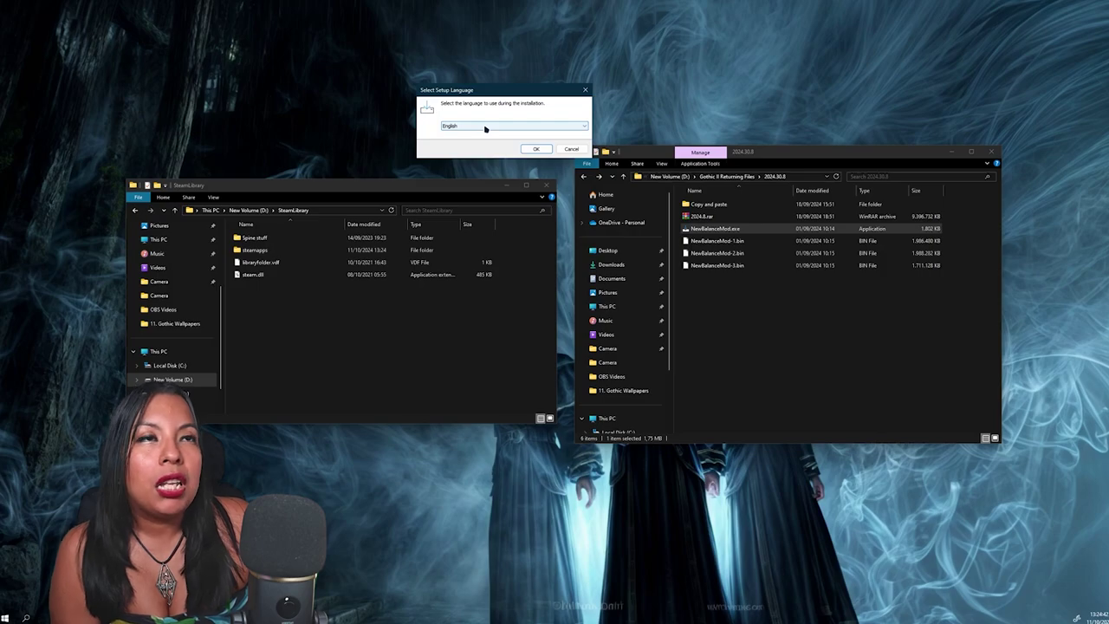
click(486, 128)
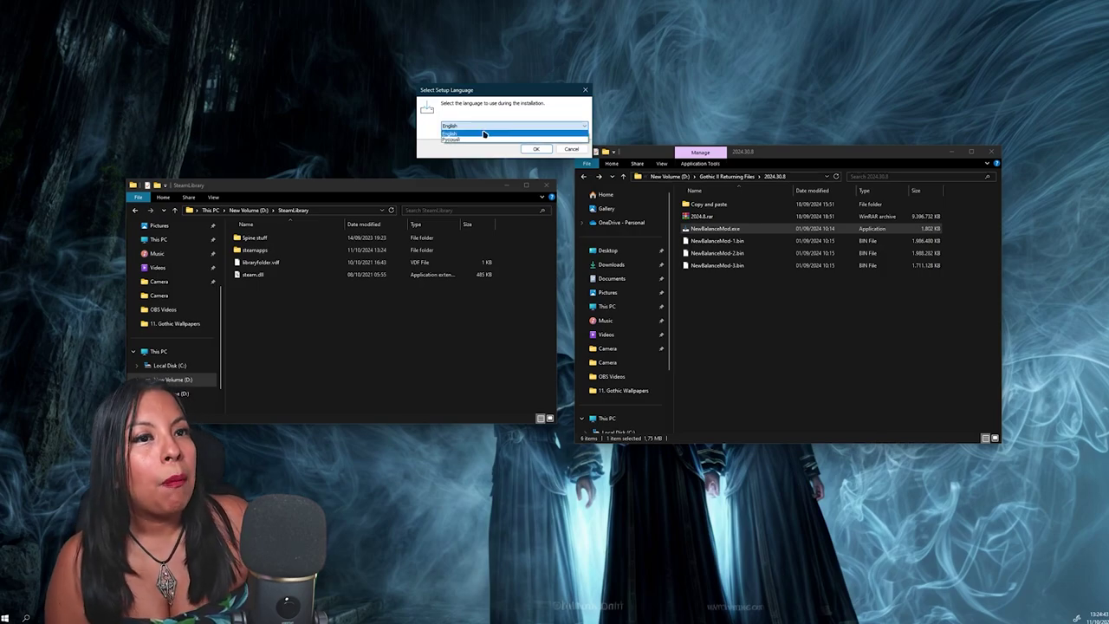
click(486, 134)
click(536, 149)
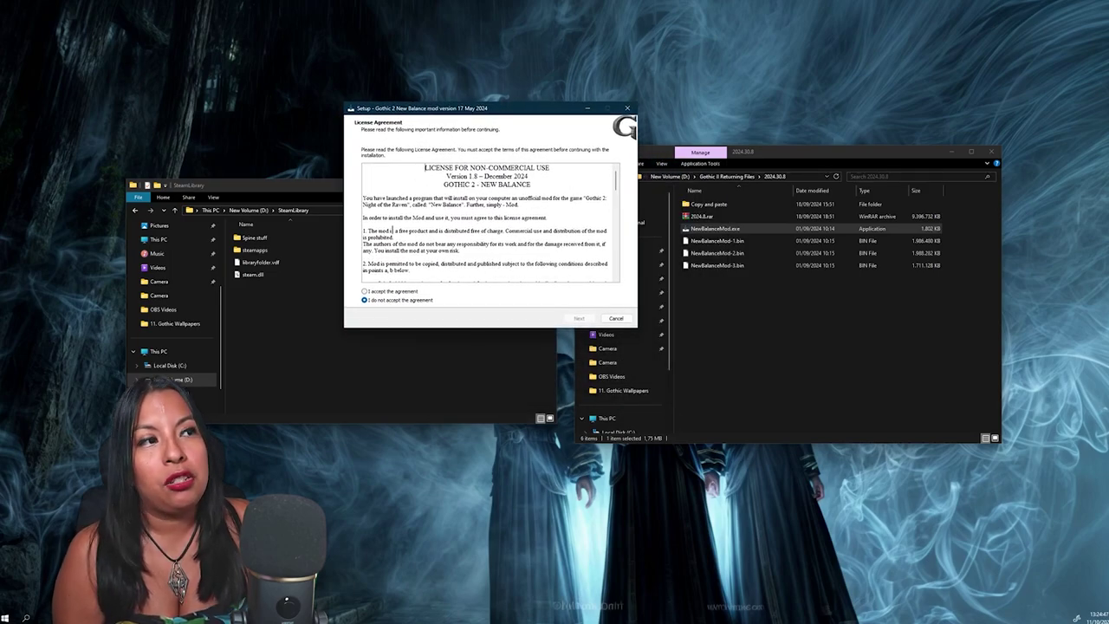
- Accept the New Balance mod license agreement and proceed to the destination selection
click(392, 292)
drag(482, 111, 473, 183)
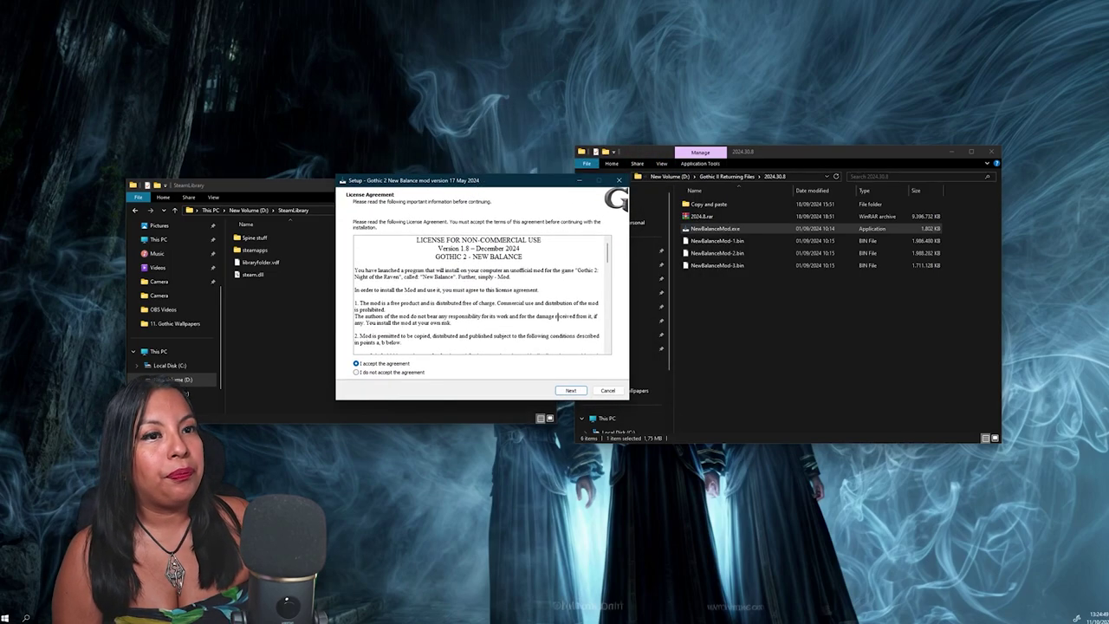
click(566, 389)
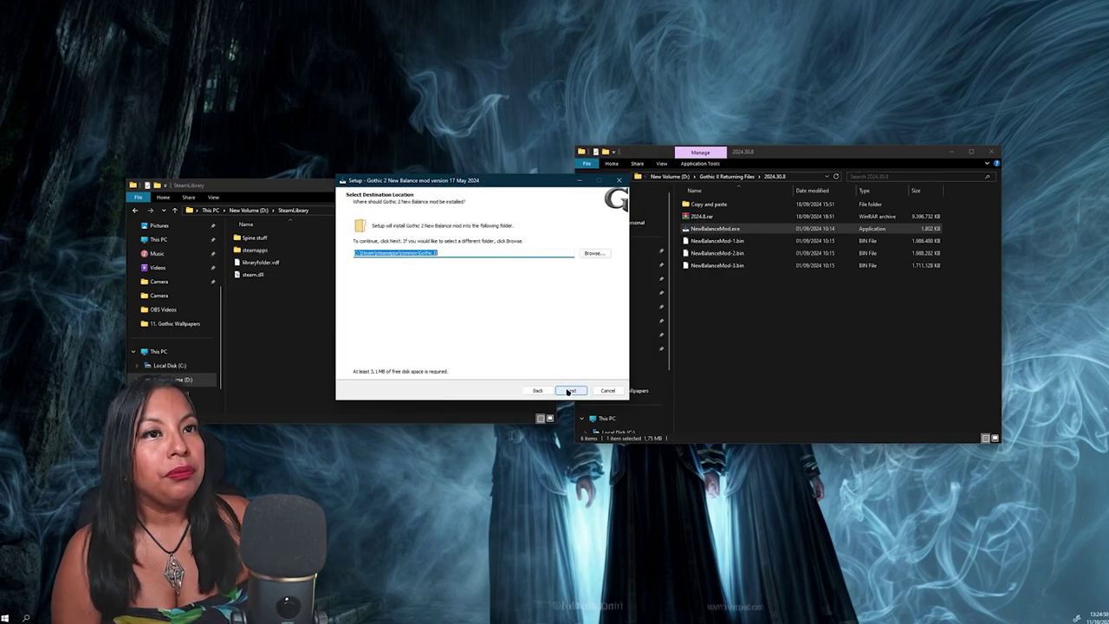
- Set the mod's installation folder to D:\SteamLibrary\steamapps\common\Gothic II and continue to the component selection
click(594, 252)
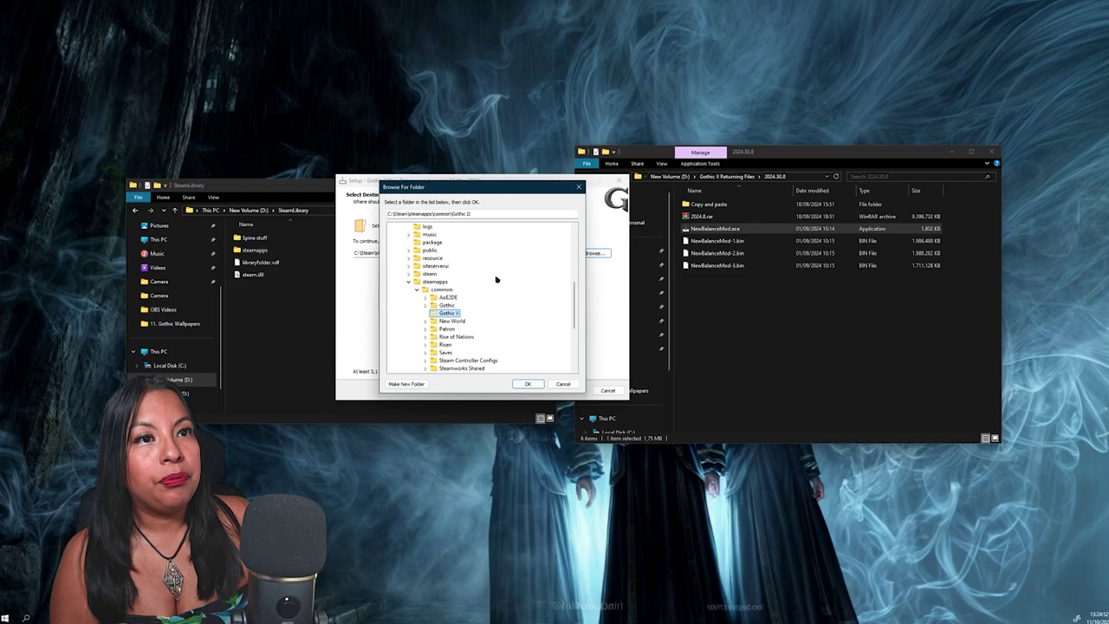
click(409, 283)
click(401, 269)
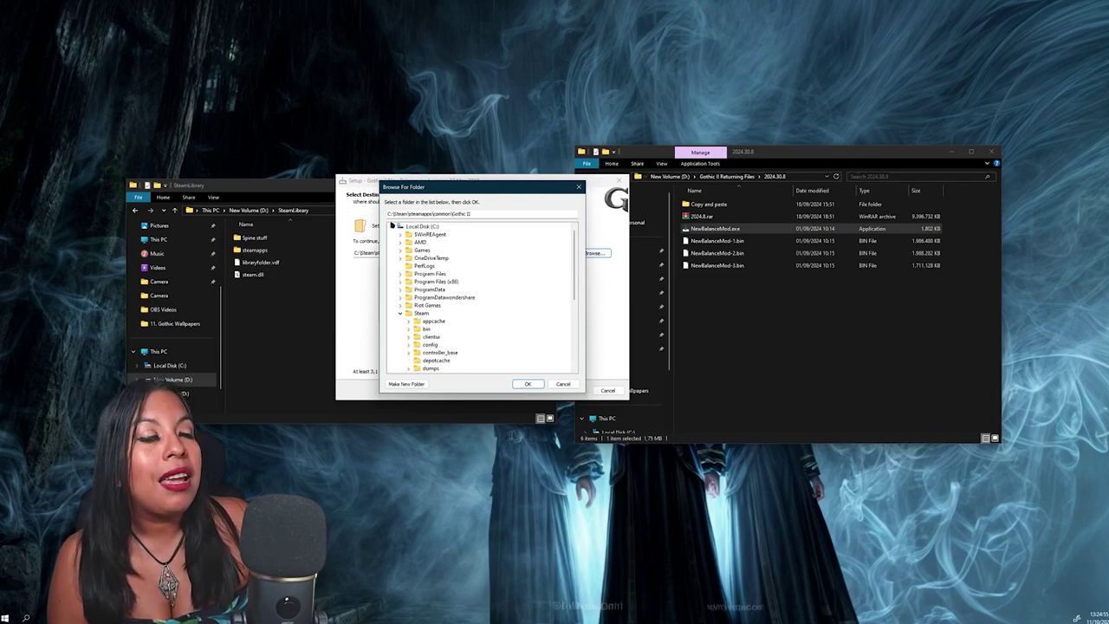
click(391, 228)
click(391, 228)
scroll(389, 340, down, 2)
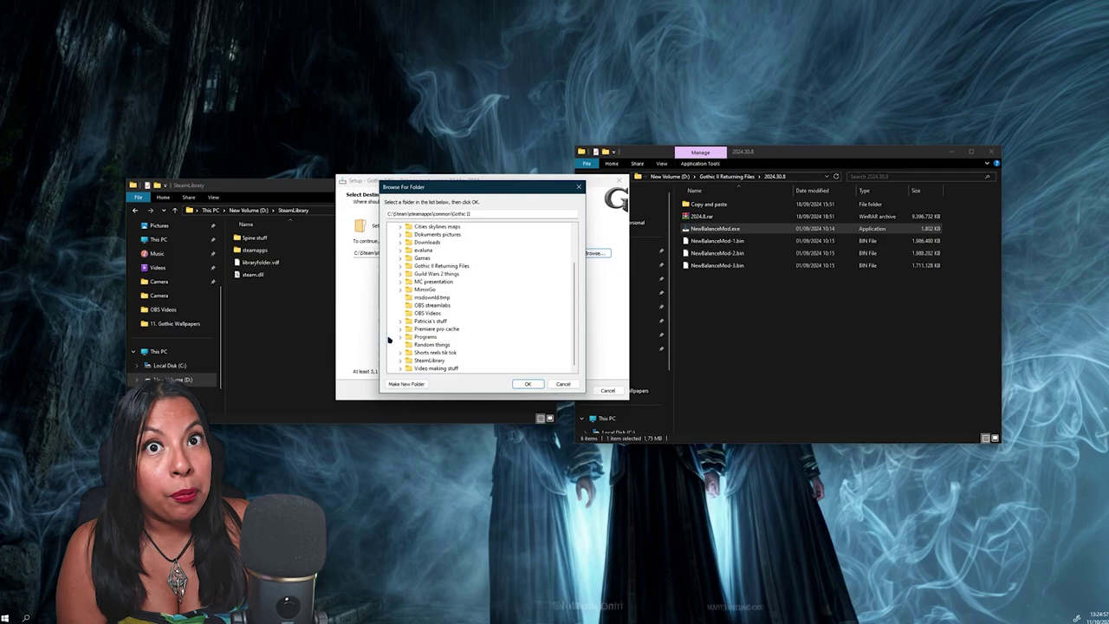
click(404, 360)
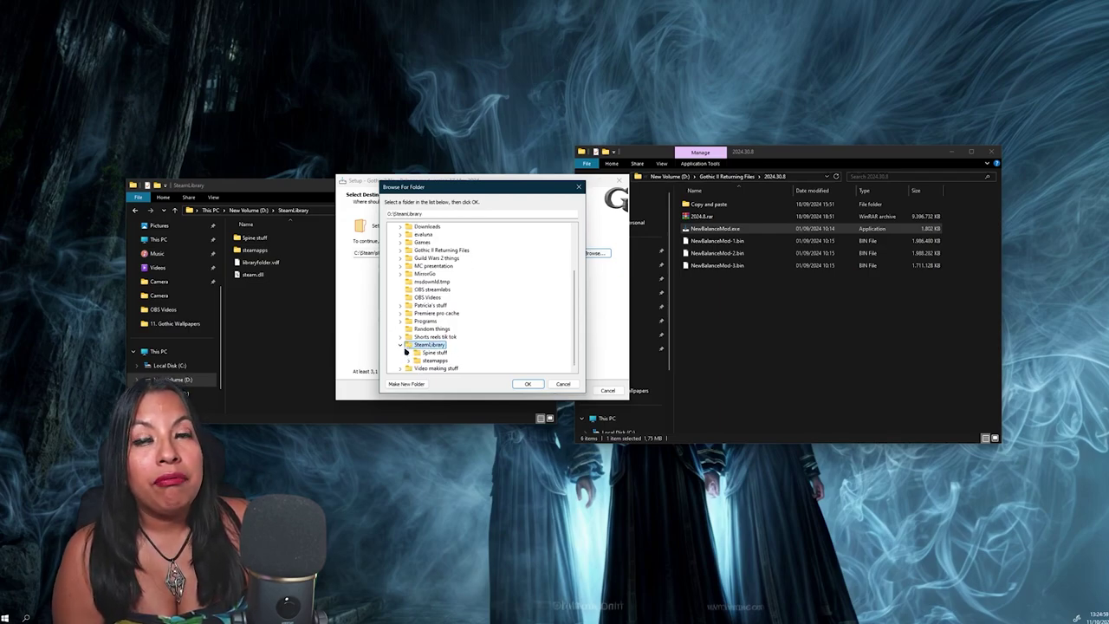
click(408, 360)
click(417, 329)
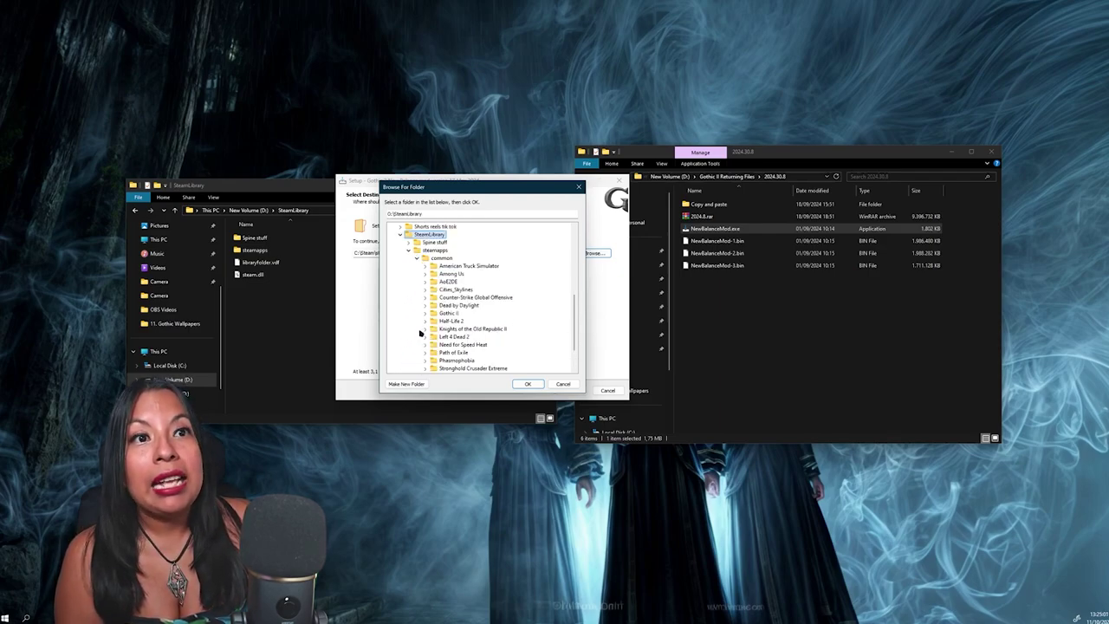
scroll(405, 323, down, 3)
click(449, 274)
click(425, 273)
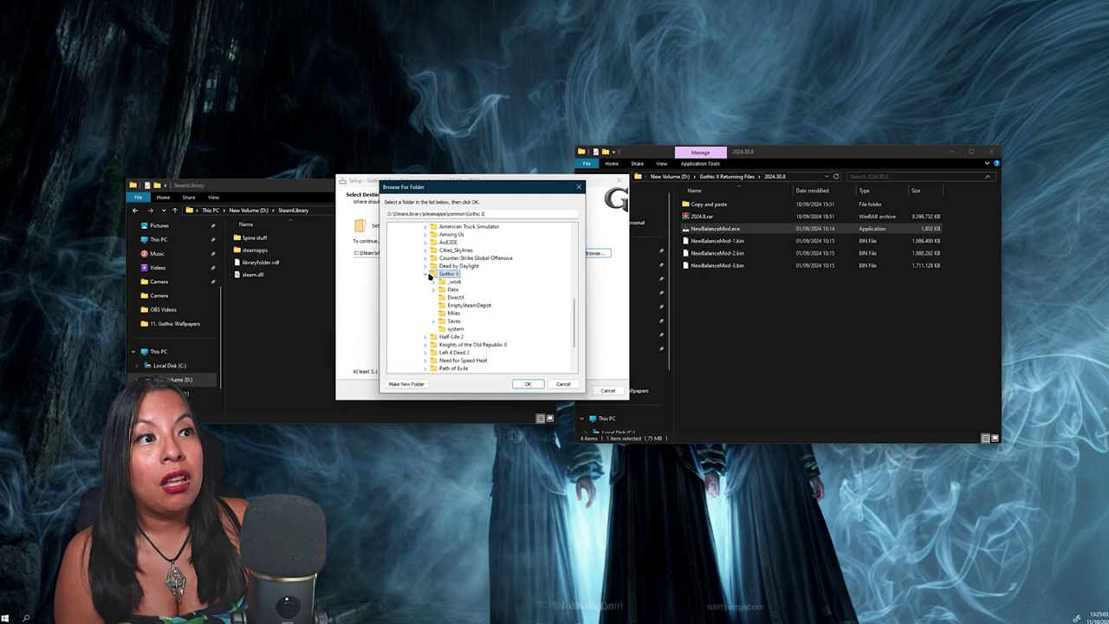
click(526, 384)
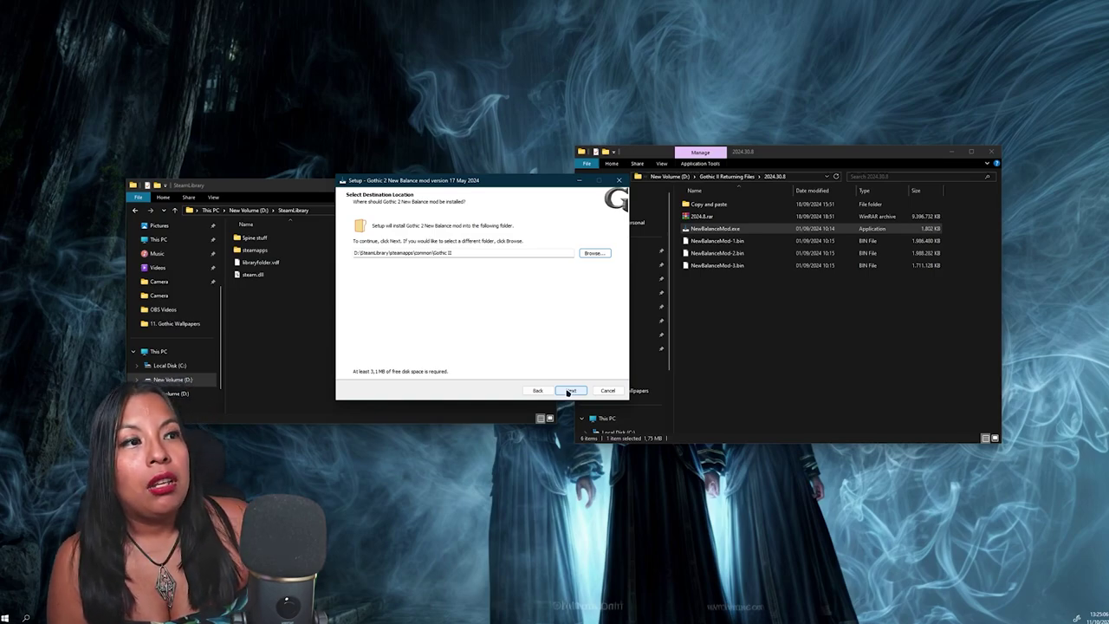
click(568, 390)
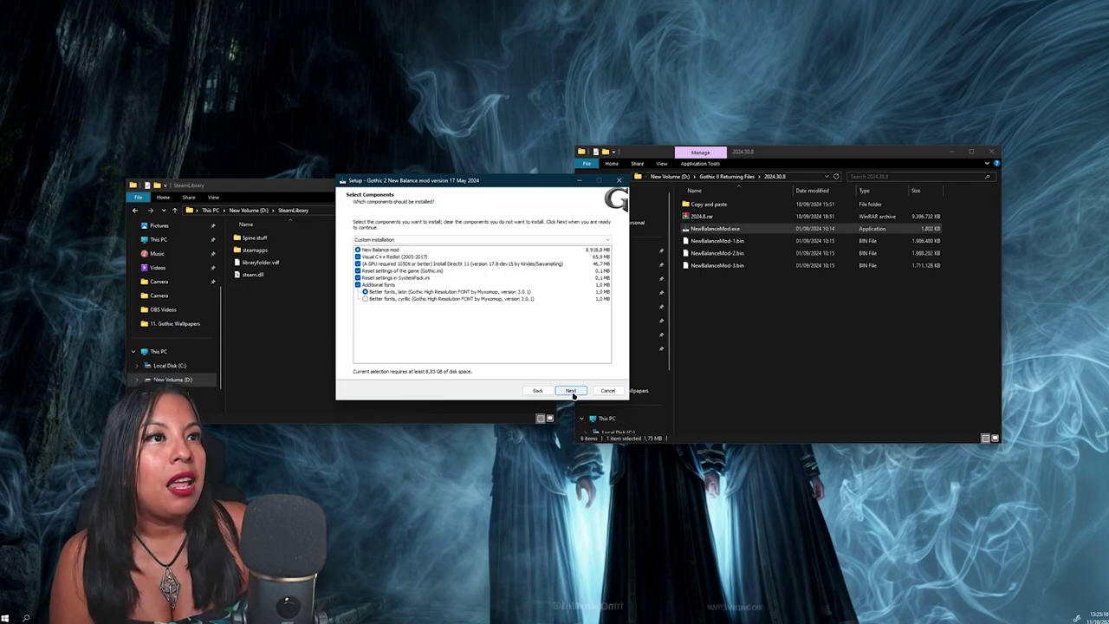
- Keep the selected components and the desktop shortcut option, and start installing the New Balance mod
click(571, 390)
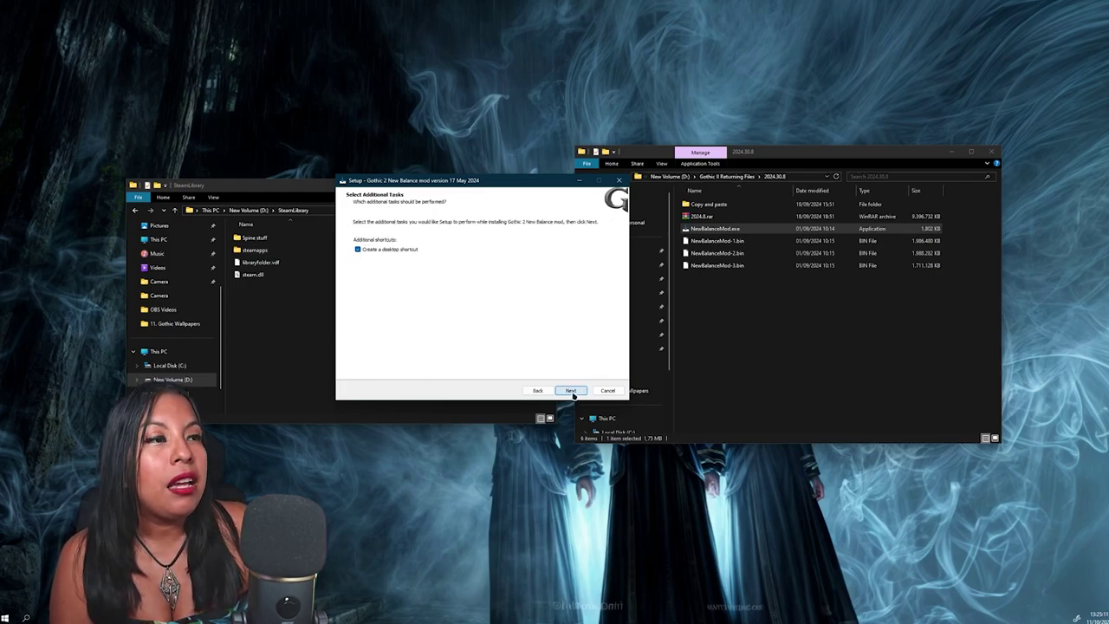
click(570, 391)
click(571, 390)
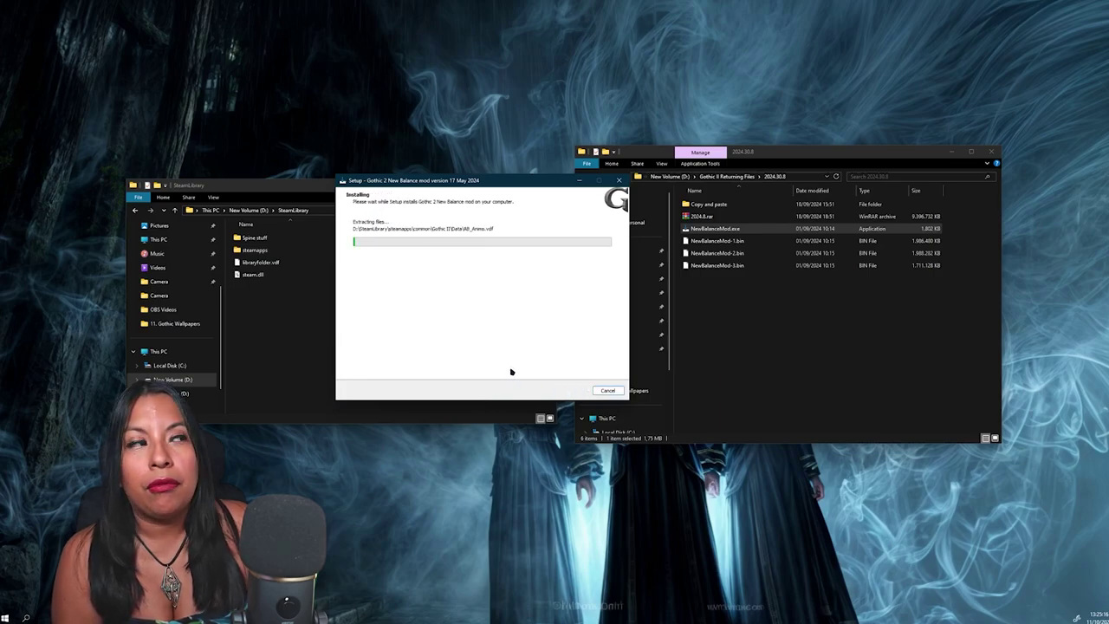
drag(506, 184, 850, 290)
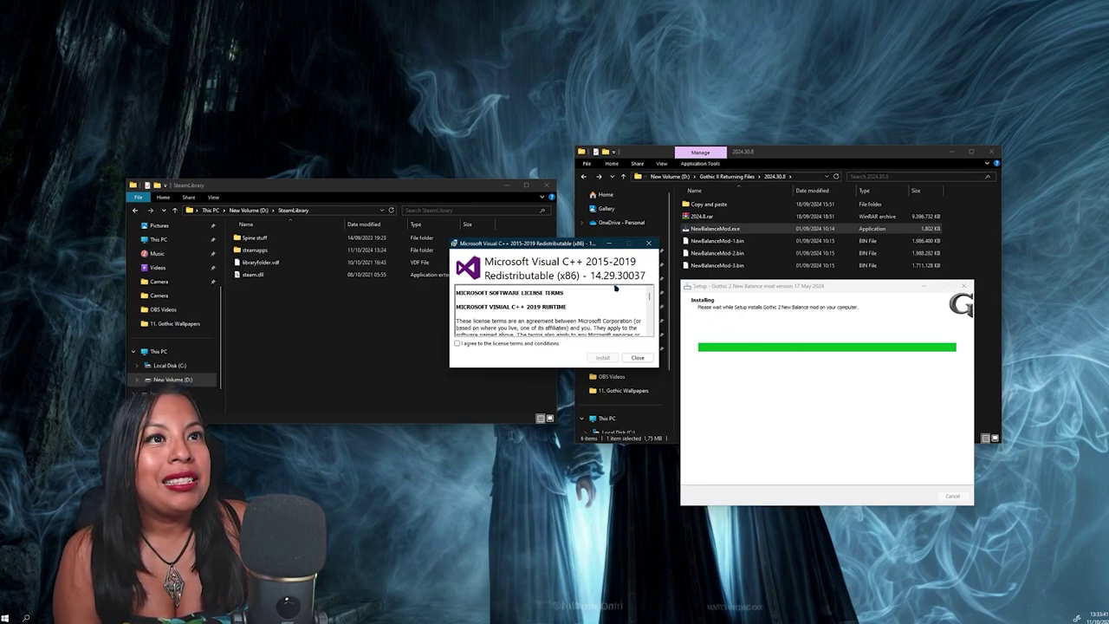
- Agree to the license terms, try to install the Microsoft Visual C++ 2015-2019 Redistributable (x86), and close its installer
drag(514, 243, 777, 364)
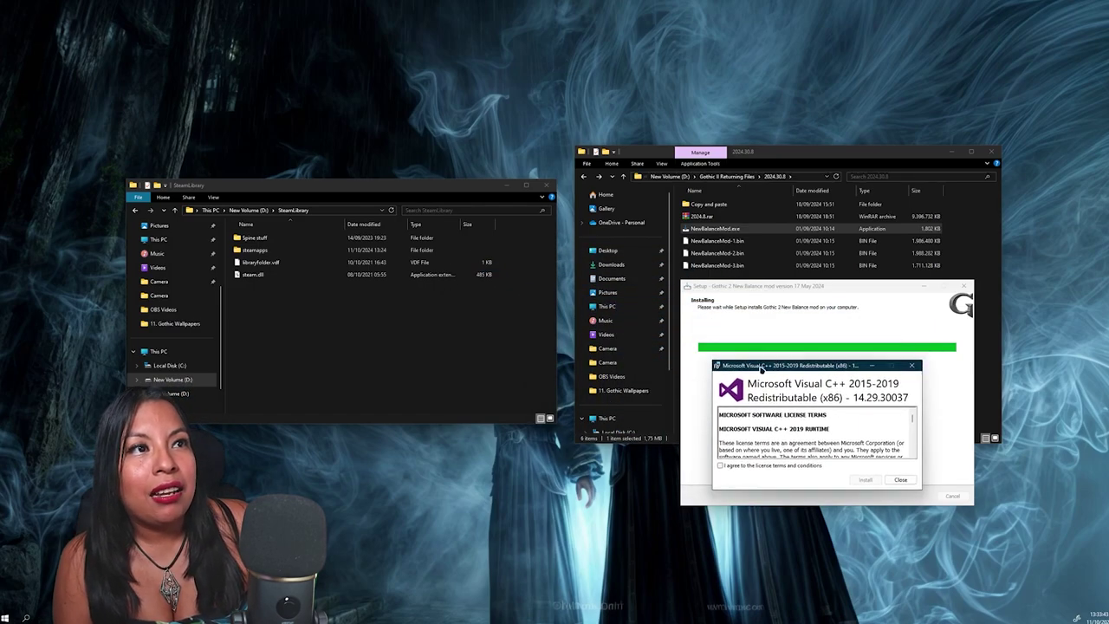
click(730, 465)
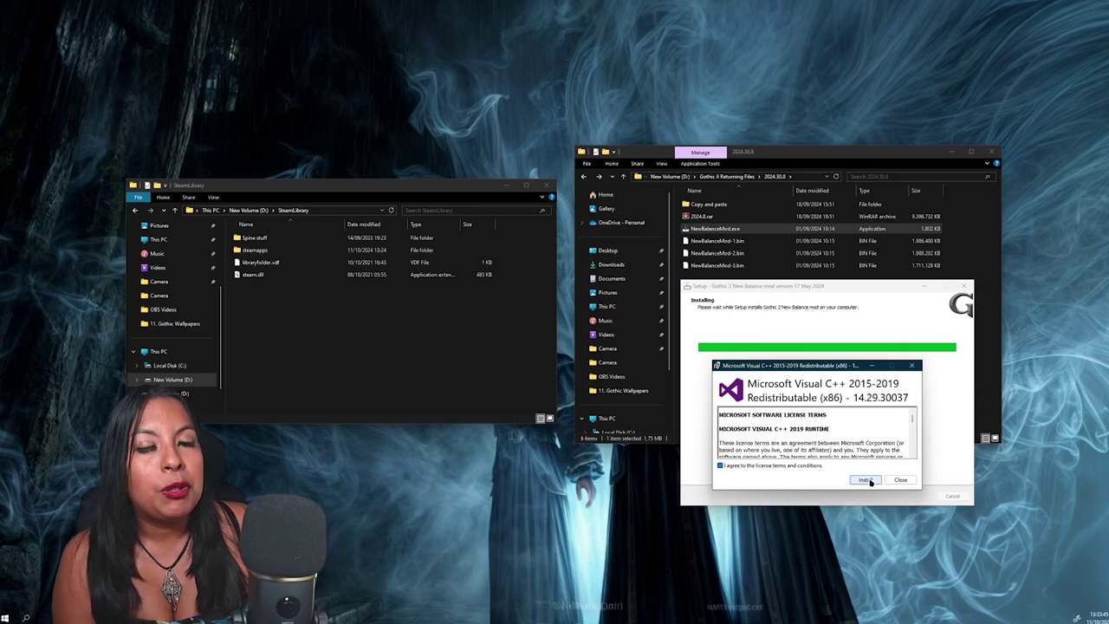
click(865, 480)
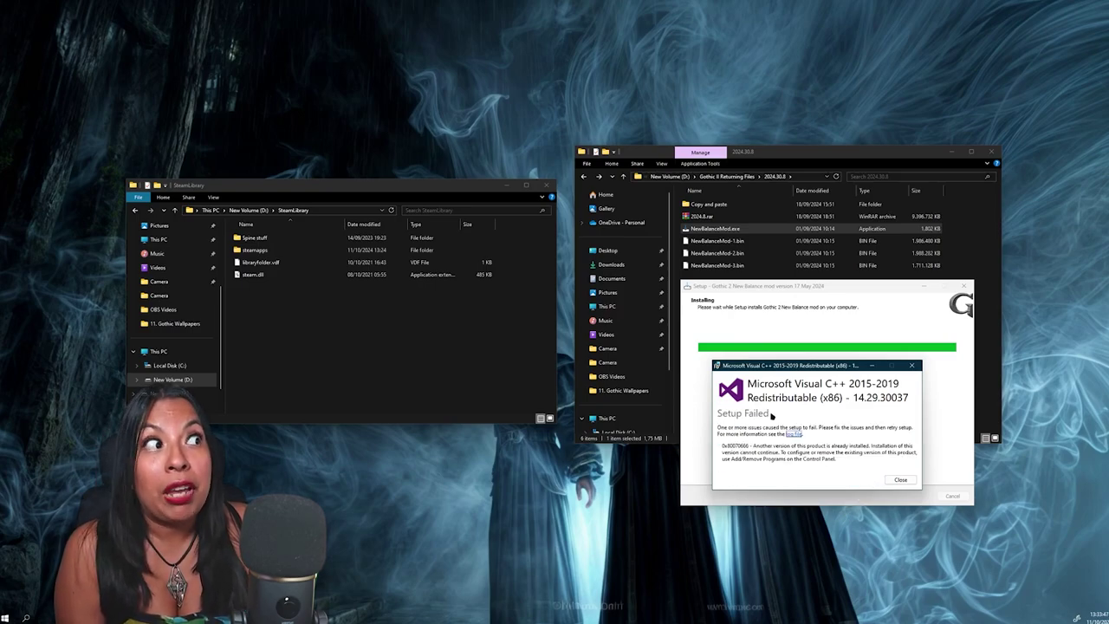
click(899, 480)
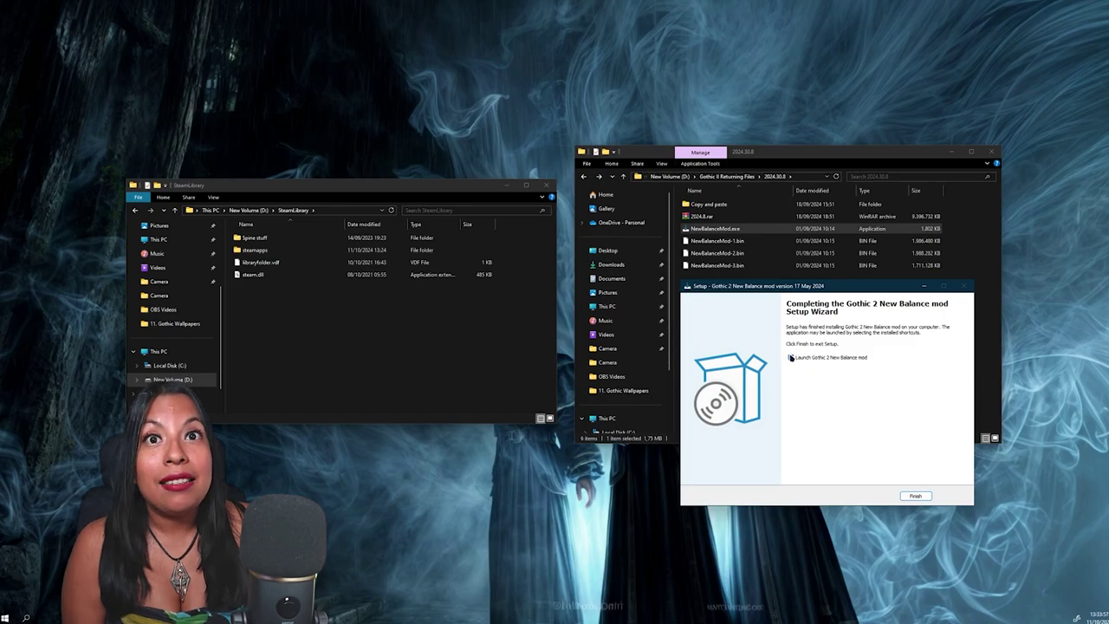
- Turn off launching Gothic 2 New Balance mod after setup and finish the setup wizard
click(792, 358)
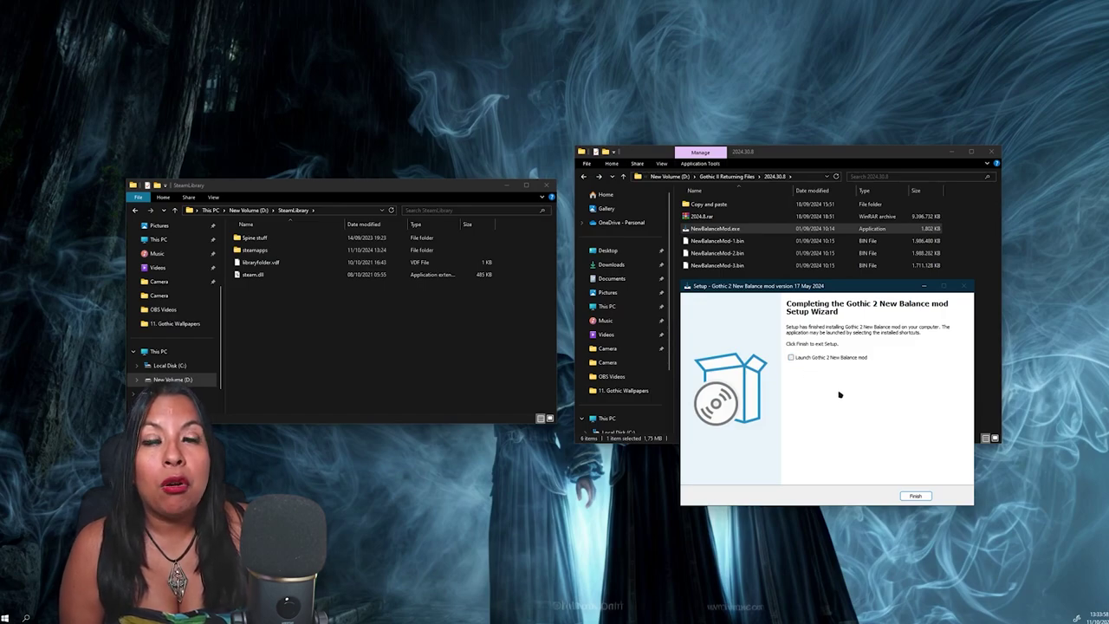
click(912, 496)
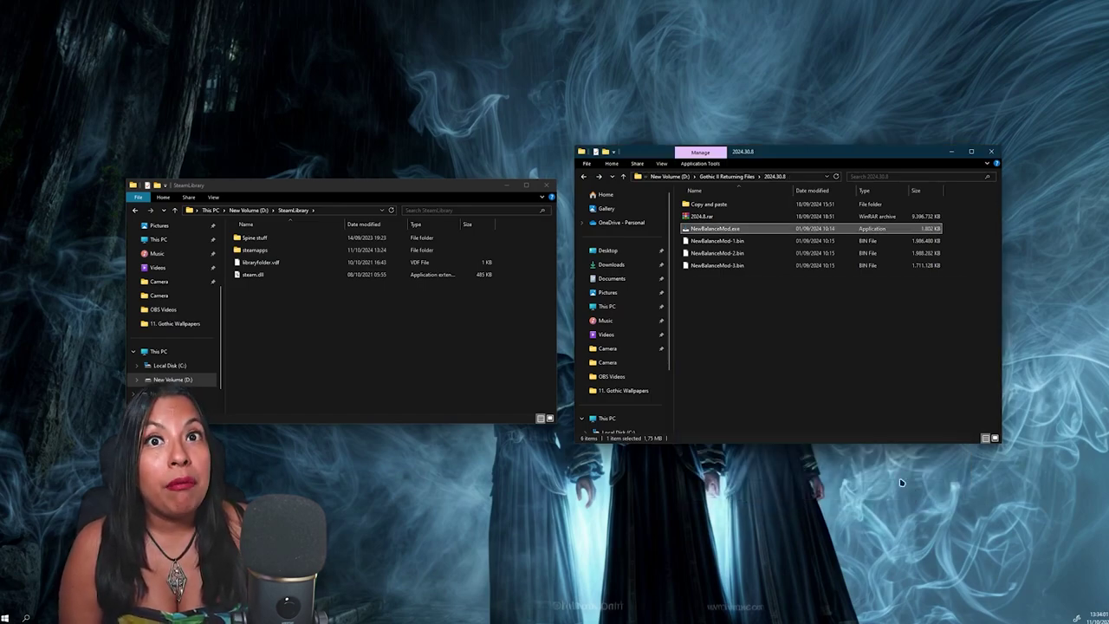
click(774, 414)
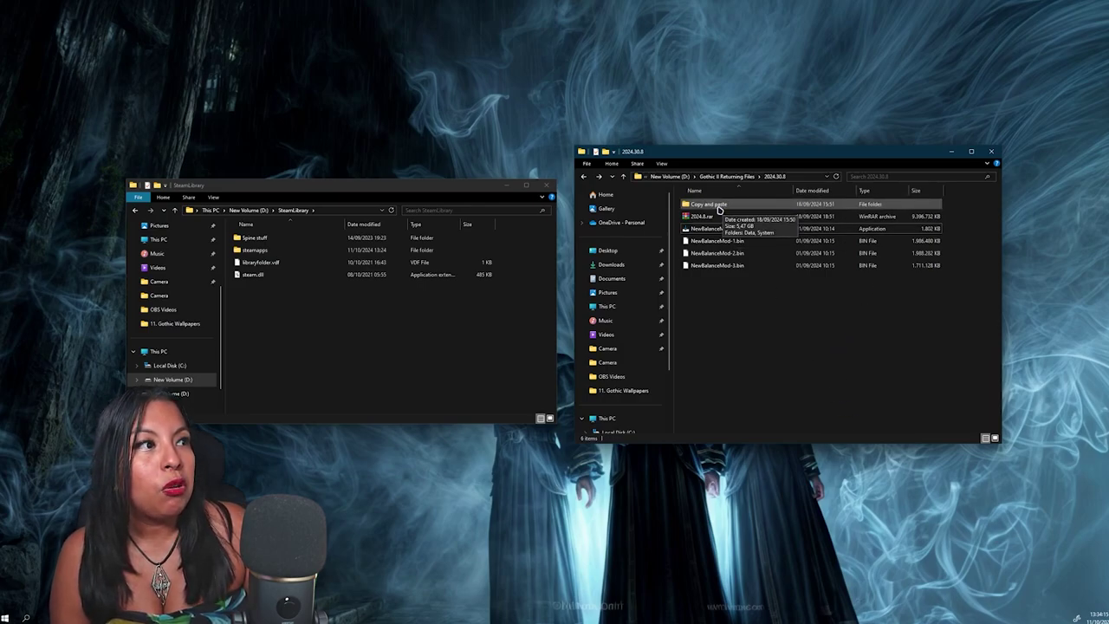
- Copy the Data and System folders from the "Copy and paste" folder inside 2024.30.8
double_click(725, 206)
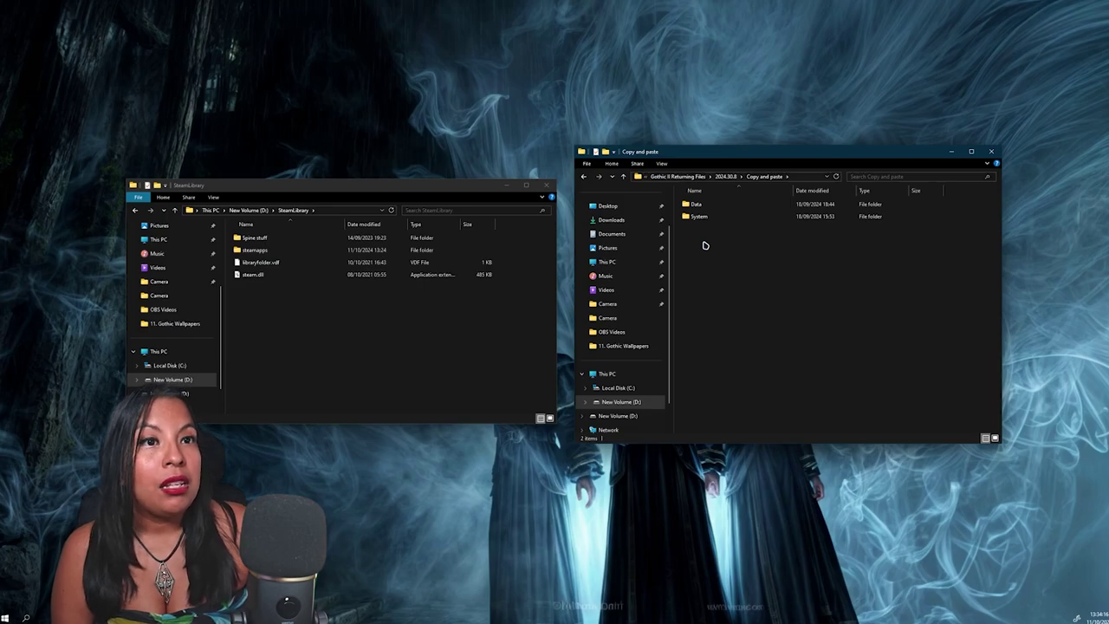
drag(710, 245, 698, 206)
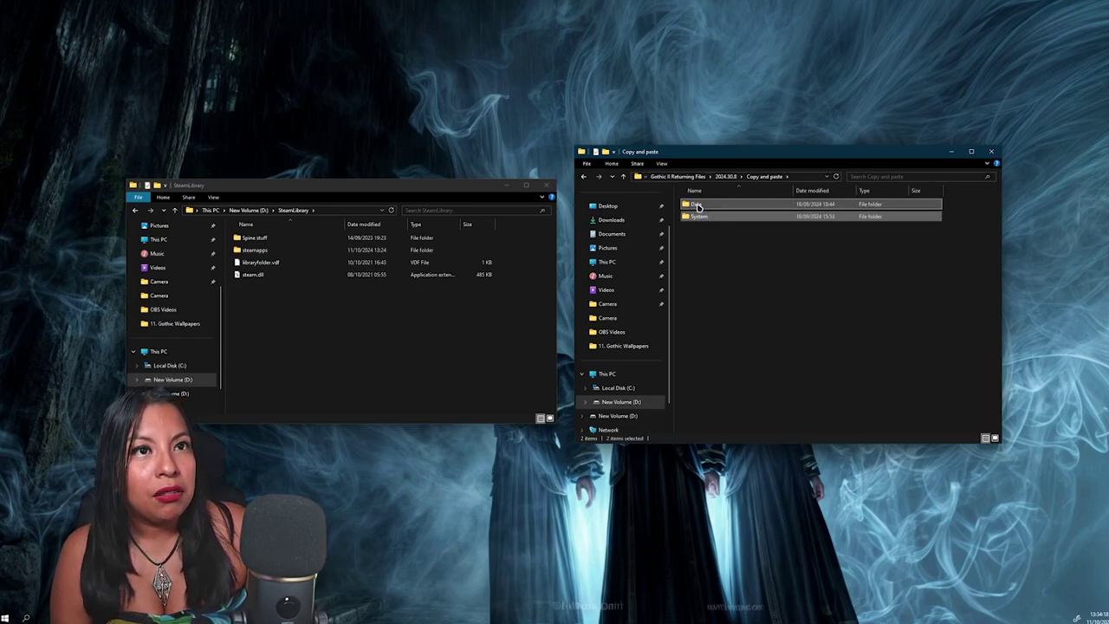
right_click(698, 206)
click(737, 352)
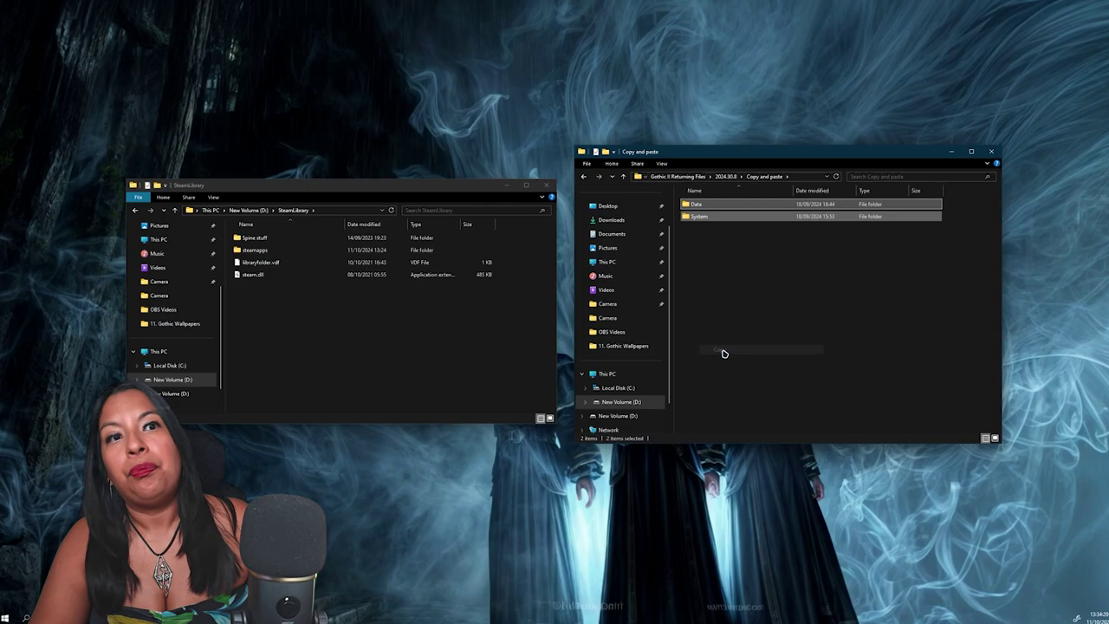
- Paste the copied folders into SteamLibrary\steamapps\common\Gothic II and move the copy progress window over the source folder window
double_click(256, 251)
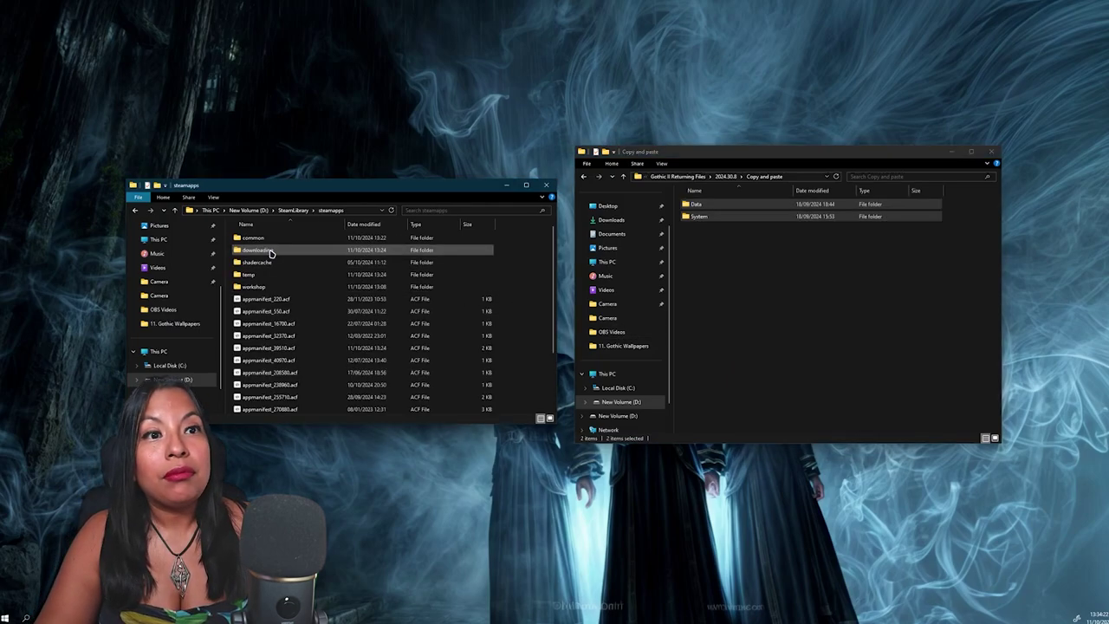
double_click(282, 239)
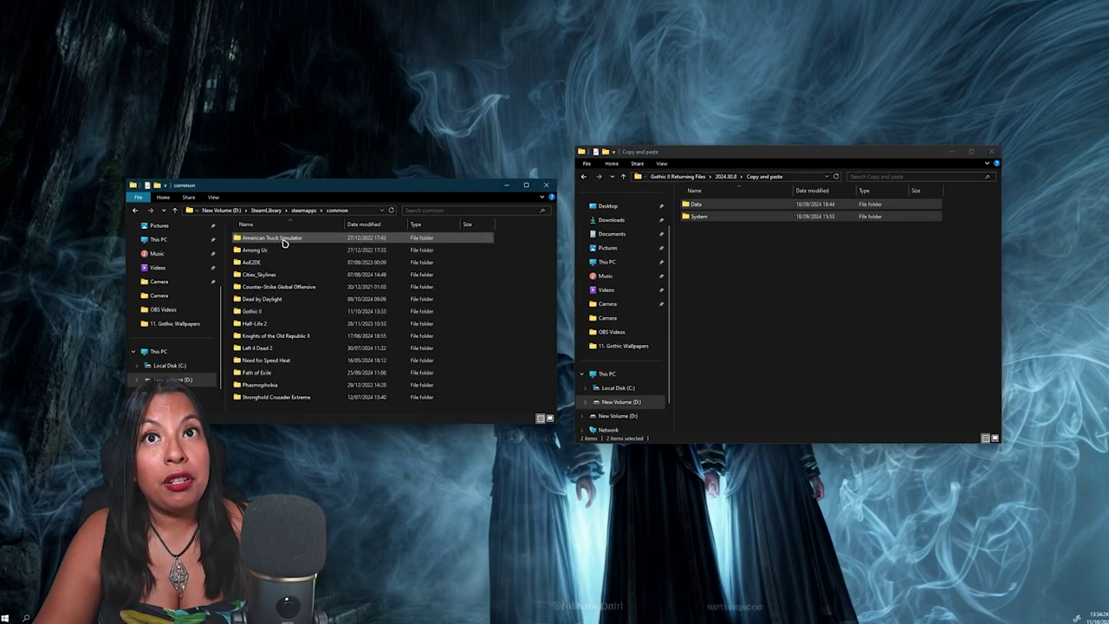
double_click(271, 311)
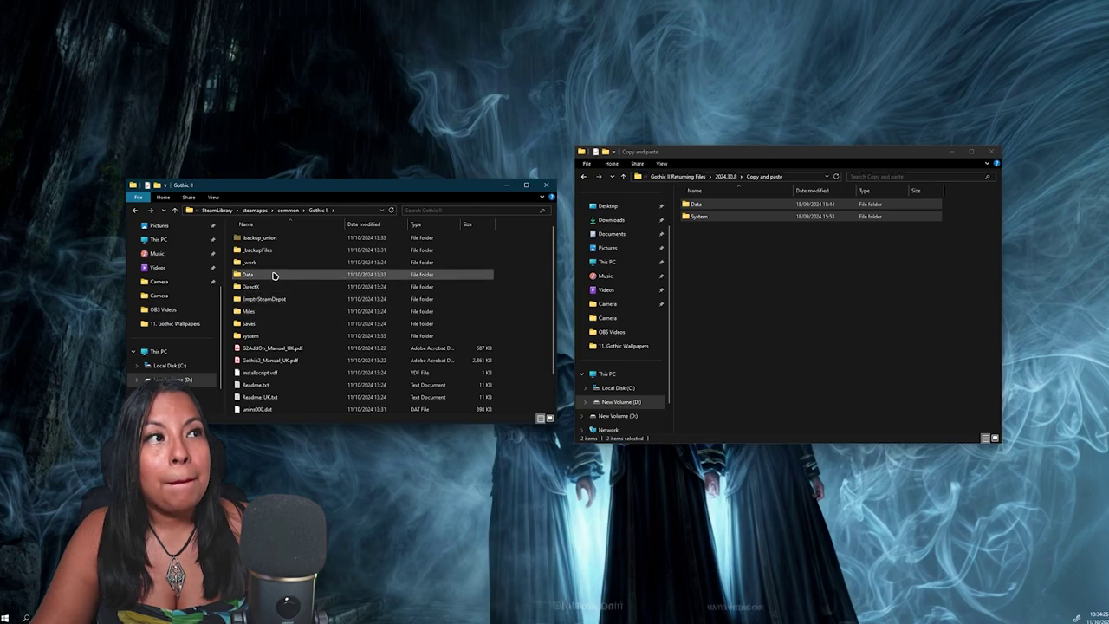
right_click(511, 275)
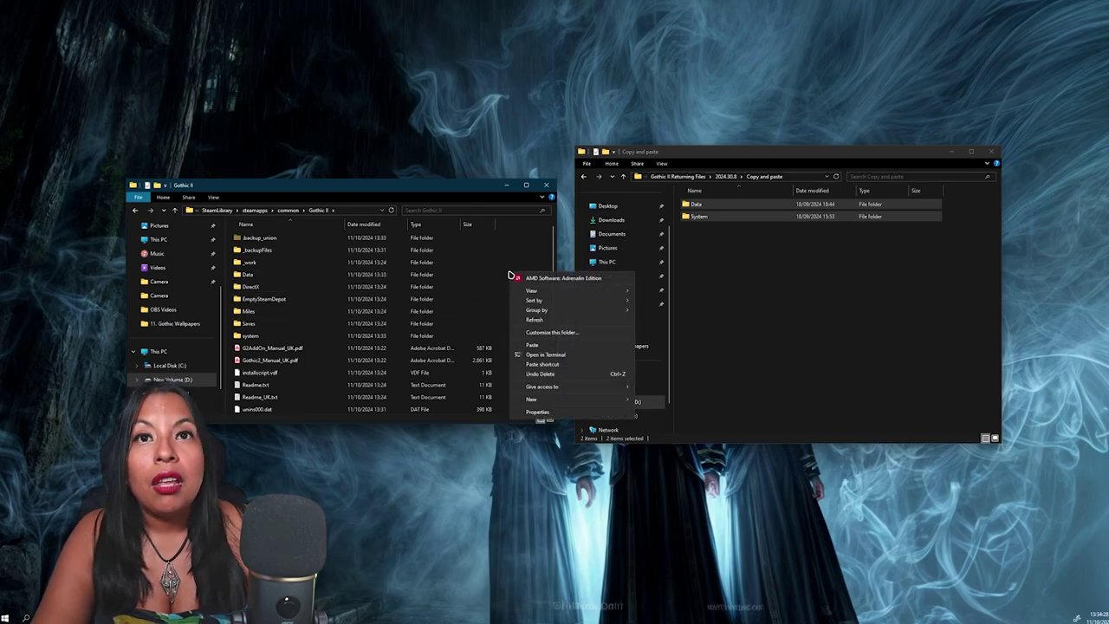
click(554, 346)
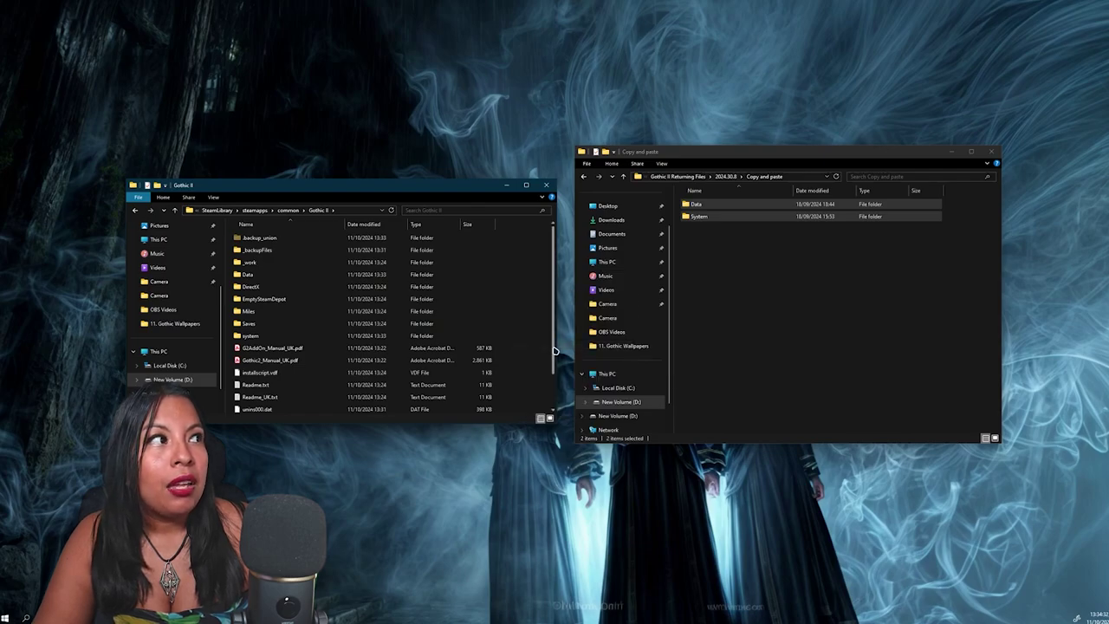
drag(236, 191, 789, 273)
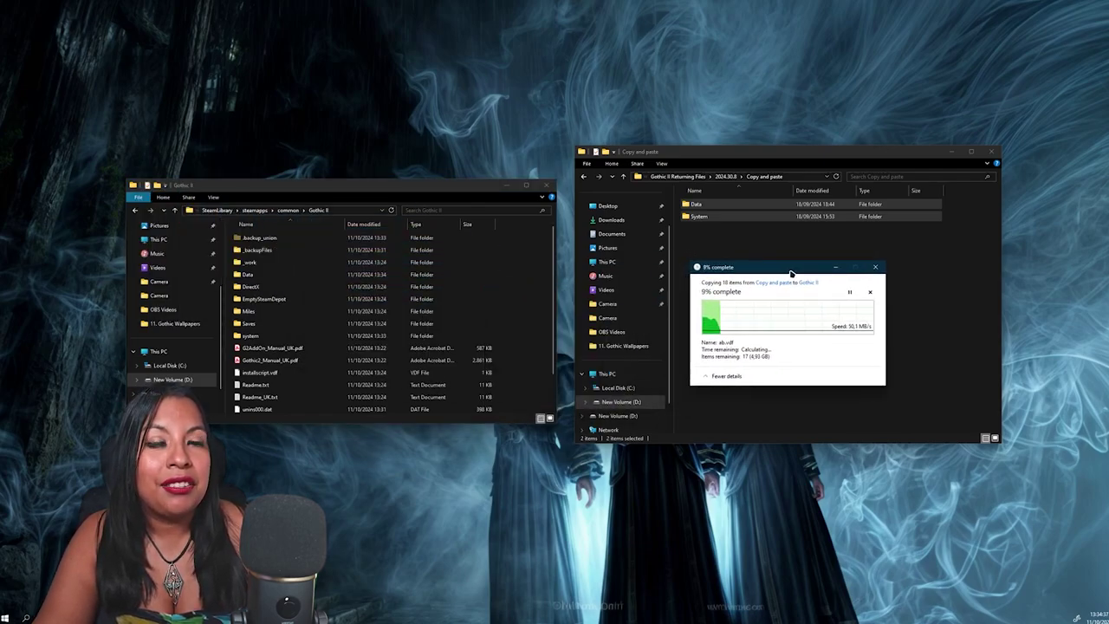